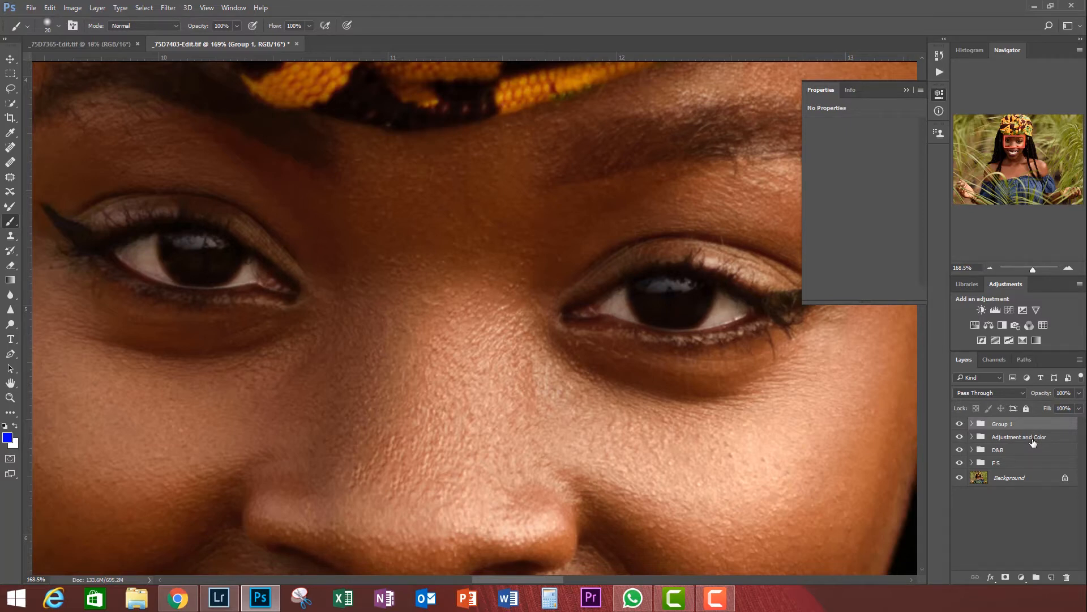
Add a Curves adjustment layer above Group 1 and brighten its RGB midtones to input 85, output 167.
{"action": "scroll", "coordinate": [721, 9], "scroll_direction": "left", "scroll_amount": 1}
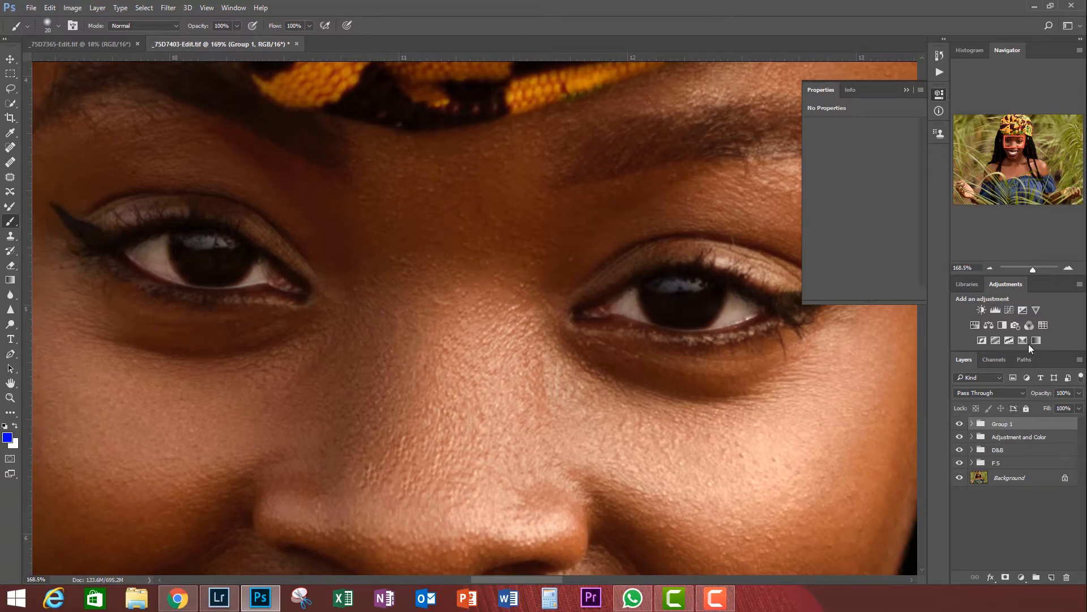
{"action": "left_click", "coordinate": [1008, 309]}
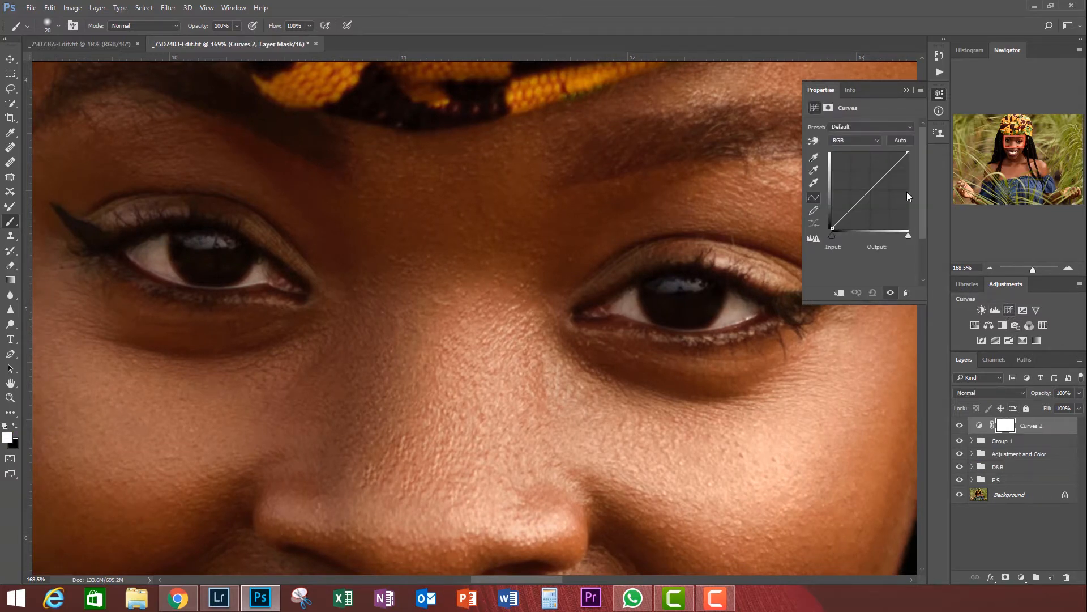
{"action": "left_click_drag", "start_coordinate": [872, 192], "coordinate": [859, 179]}
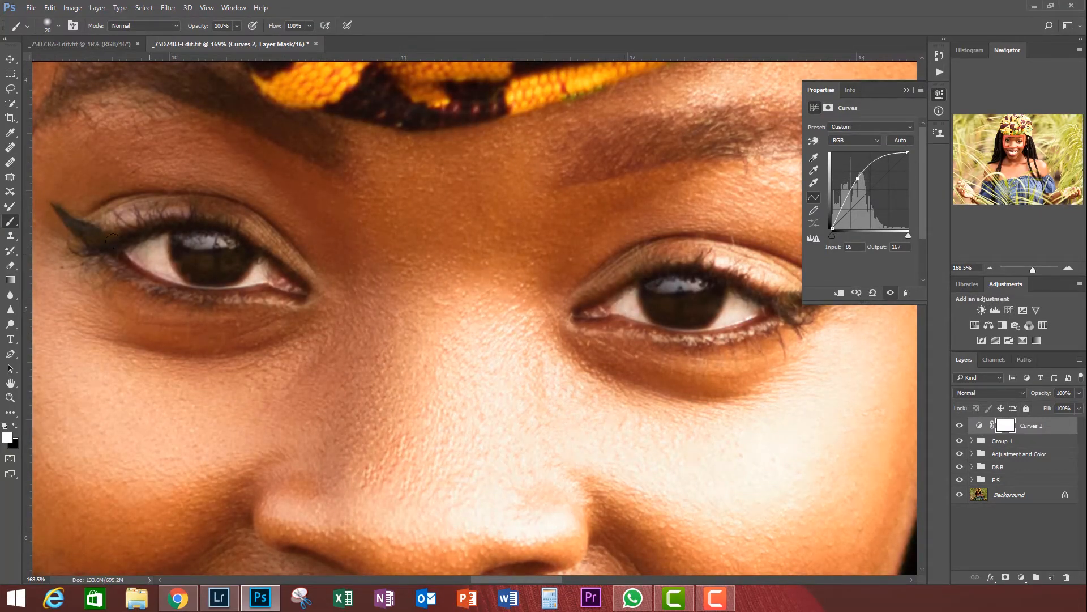
Set the brush to 1 px size with 100% hardness.
{"action": "right_click", "coordinate": [523, 297]}
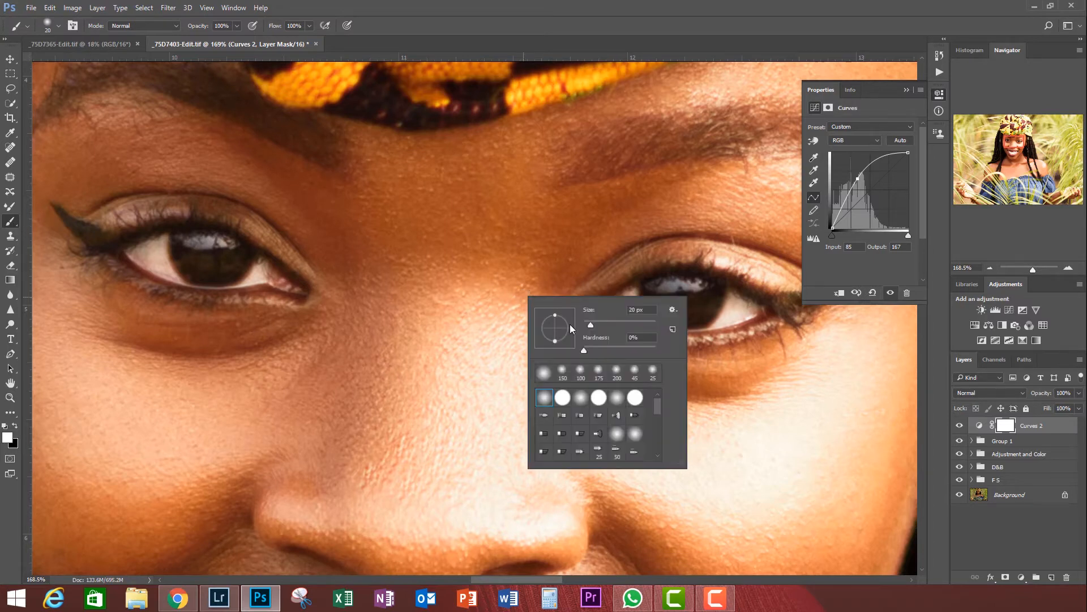
{"action": "left_click_drag", "start_coordinate": [586, 349], "coordinate": [656, 350]}
{"action": "left_click_drag", "start_coordinate": [590, 326], "coordinate": [566, 328]}
{"action": "key", "text": "Return"}
Invert the Curves 2 mask to black and paint fine white strokes over the irises of both eyes.
{"action": "left_click", "coordinate": [1003, 428]}
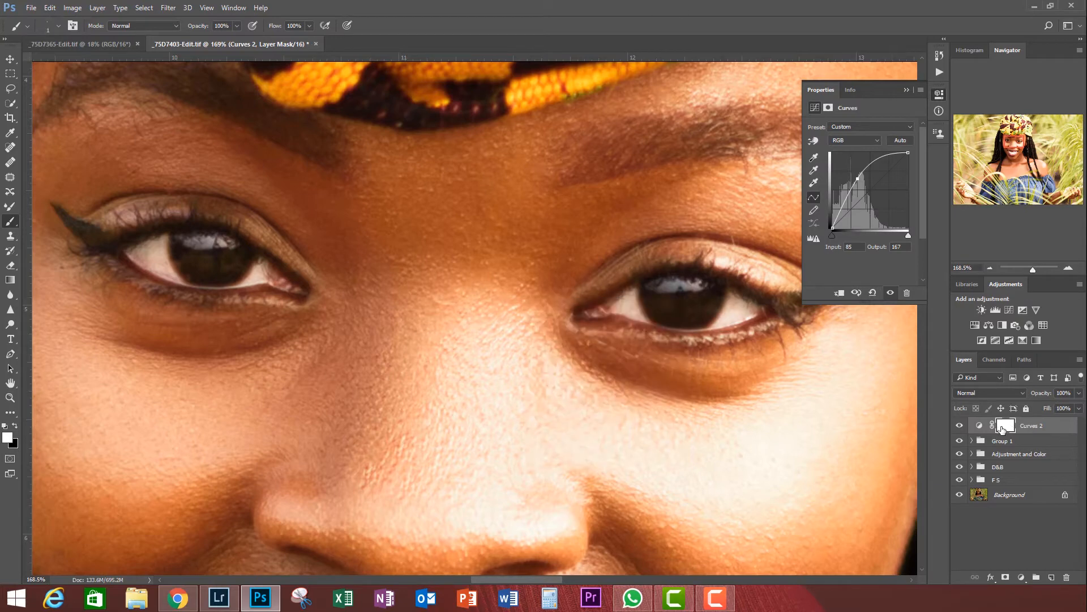
{"action": "key", "text": "ctrl+i"}
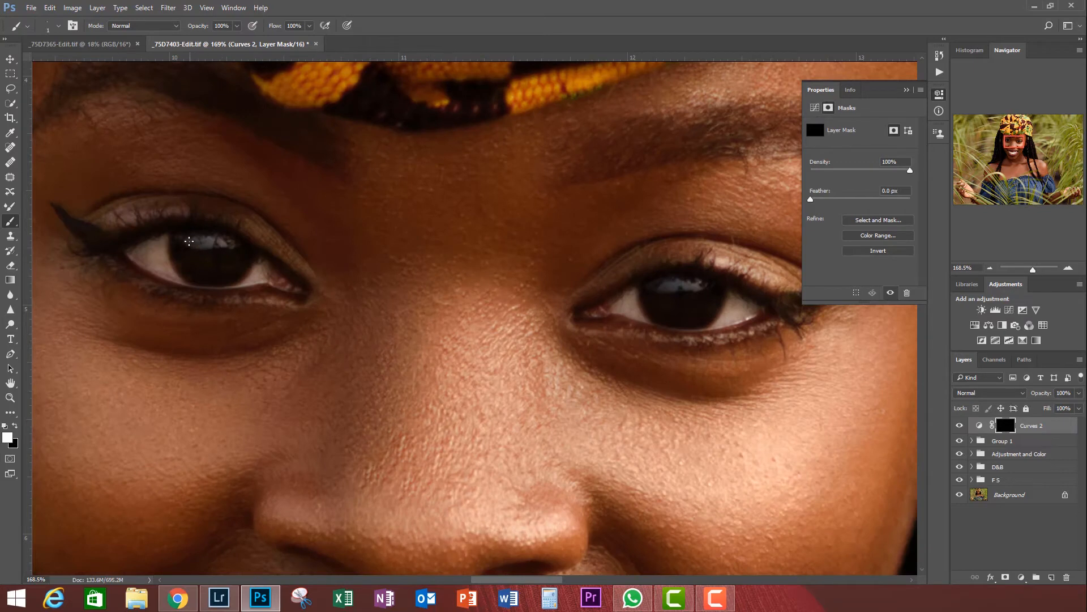
{"action": "right_click", "coordinate": [184, 240]}
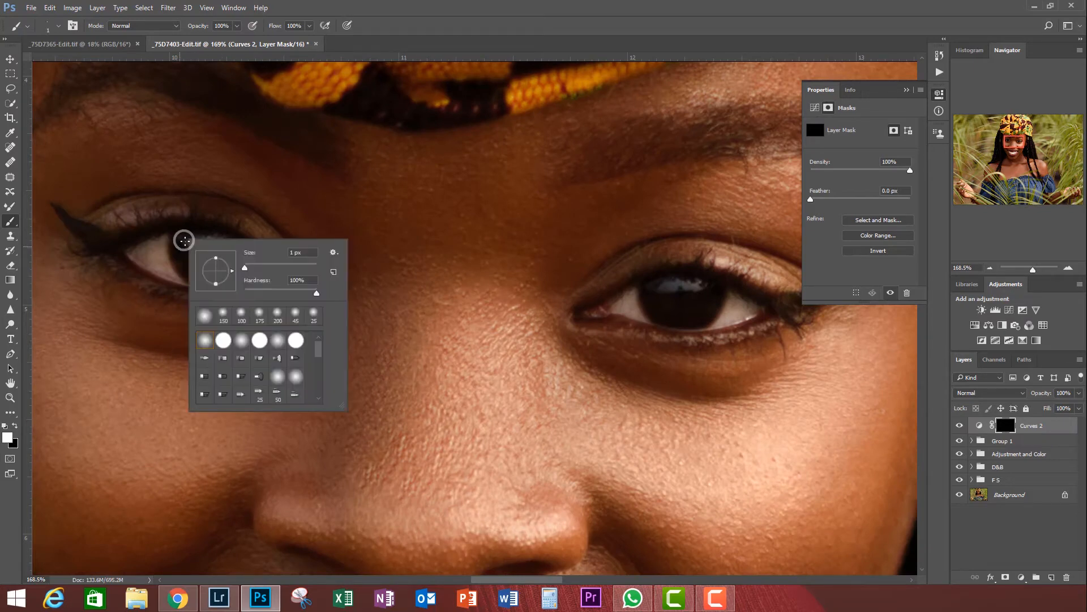
{"action": "left_click", "coordinate": [185, 242]}
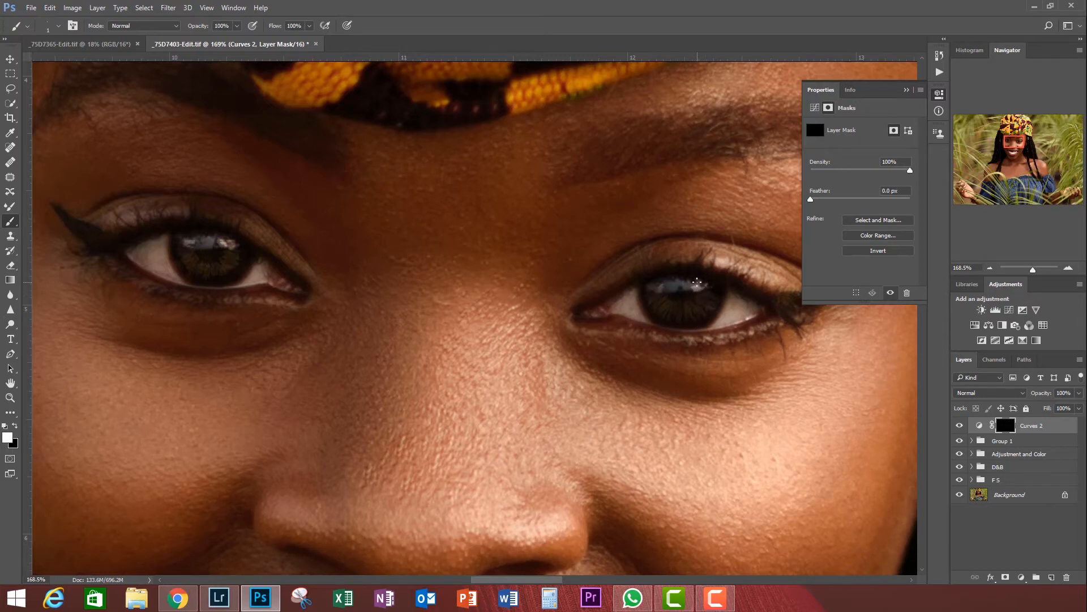
{"action": "left_click_drag", "start_coordinate": [678, 278], "coordinate": [666, 279]}
View more of the portrait and compare the eyes with the Curves 2 layer hidden and shown.
{"action": "scroll", "coordinate": [608, 317], "scroll_direction": "down", "scroll_amount": 3}
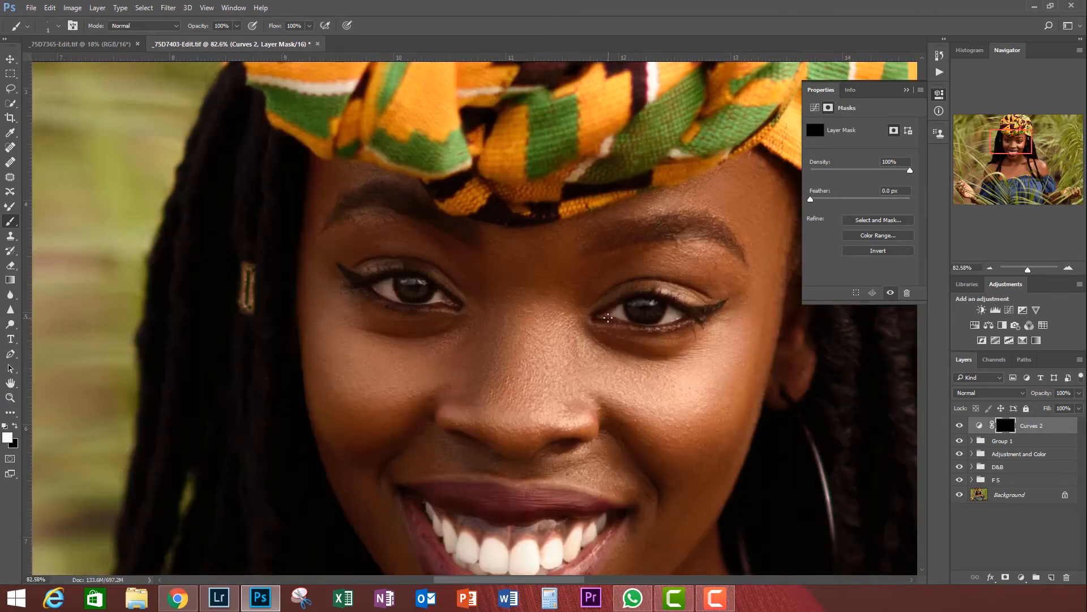
{"action": "scroll", "coordinate": [608, 317], "scroll_direction": "down", "scroll_amount": 4}
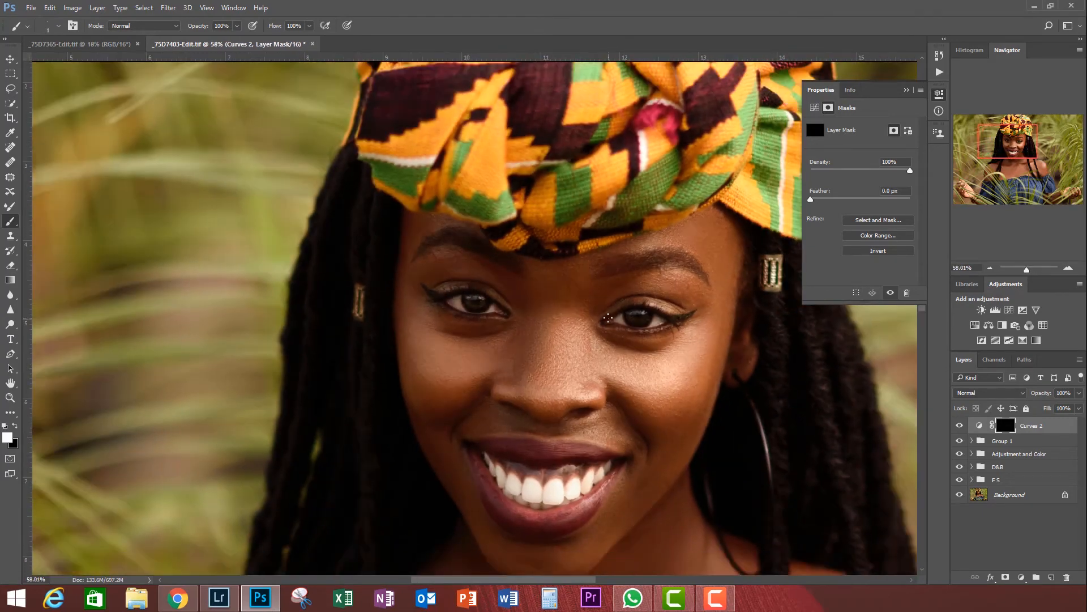
{"action": "scroll", "coordinate": [608, 318], "scroll_direction": "up", "scroll_amount": 4}
{"action": "scroll", "coordinate": [608, 318], "scroll_direction": "down", "scroll_amount": 4}
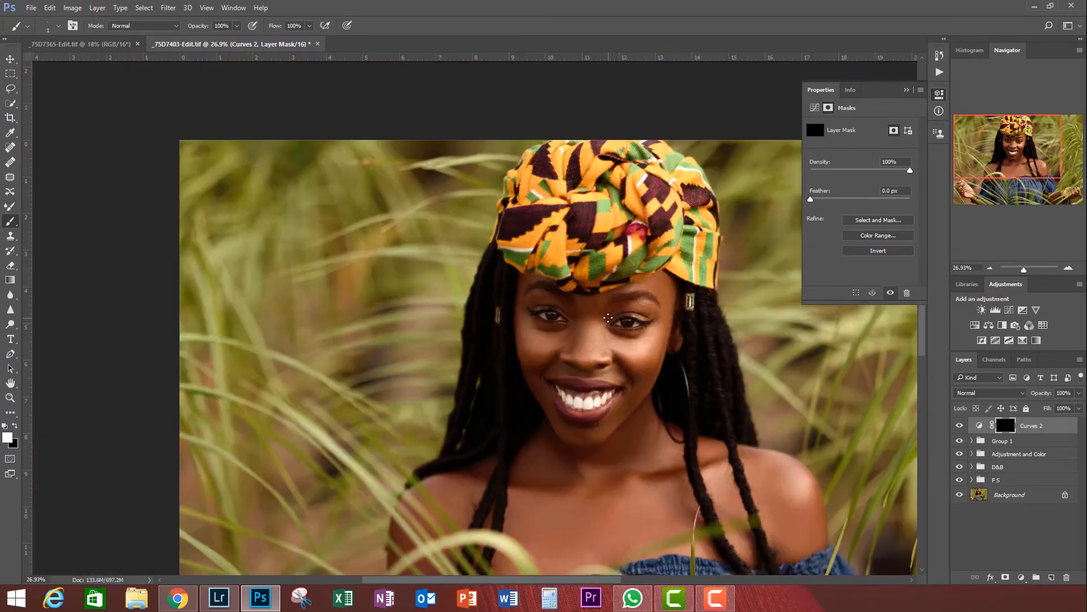
{"action": "left_click", "coordinate": [959, 425]}
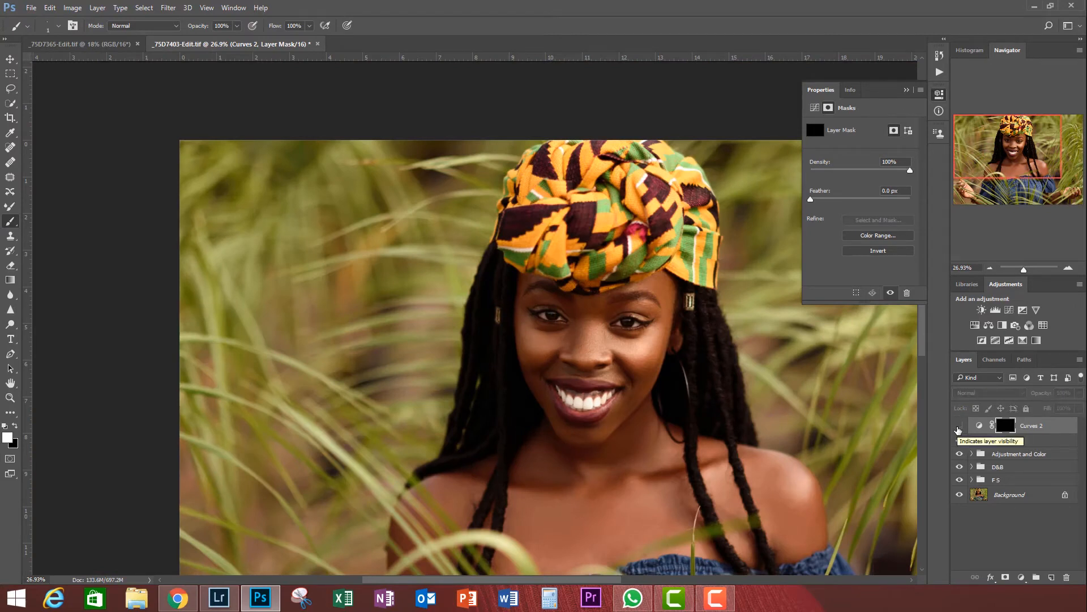
{"action": "left_click", "coordinate": [959, 426]}
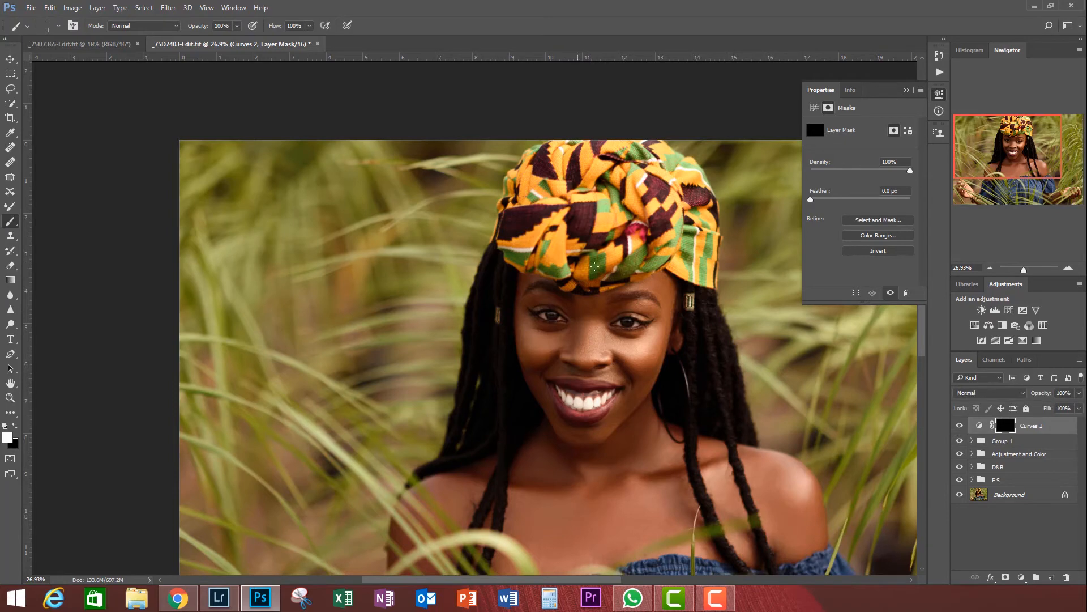
Lower the blue channel curve of Curves 2 to input 132, output 118 to warm the irises.
{"action": "scroll", "coordinate": [621, 294], "scroll_direction": "up", "scroll_amount": 3}
{"action": "scroll", "coordinate": [621, 294], "scroll_direction": "up", "scroll_amount": 2}
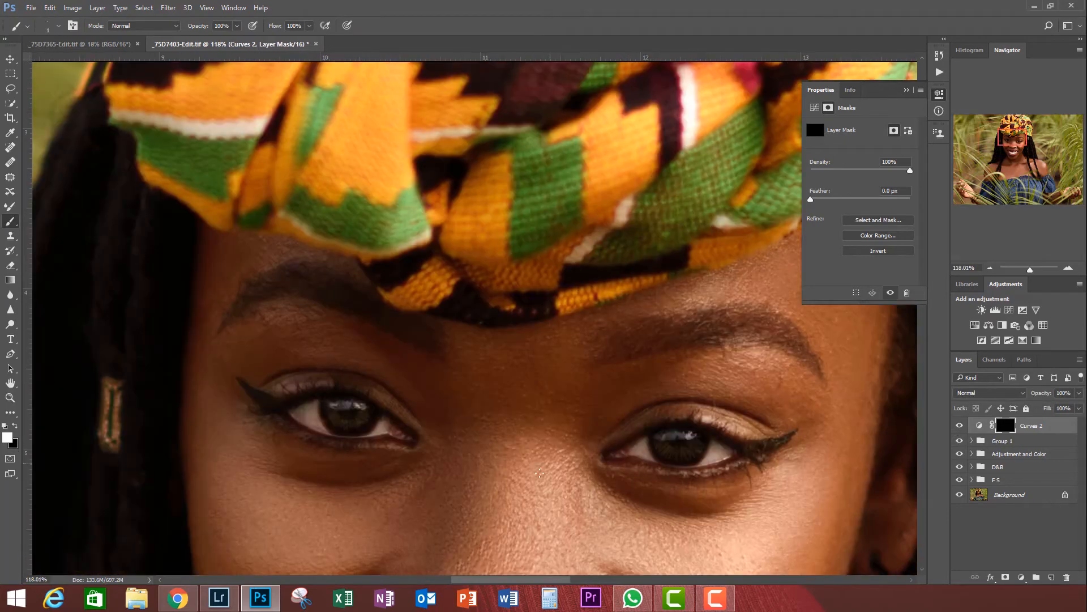
{"action": "left_click_drag", "start_coordinate": [523, 451], "coordinate": [523, 378]}
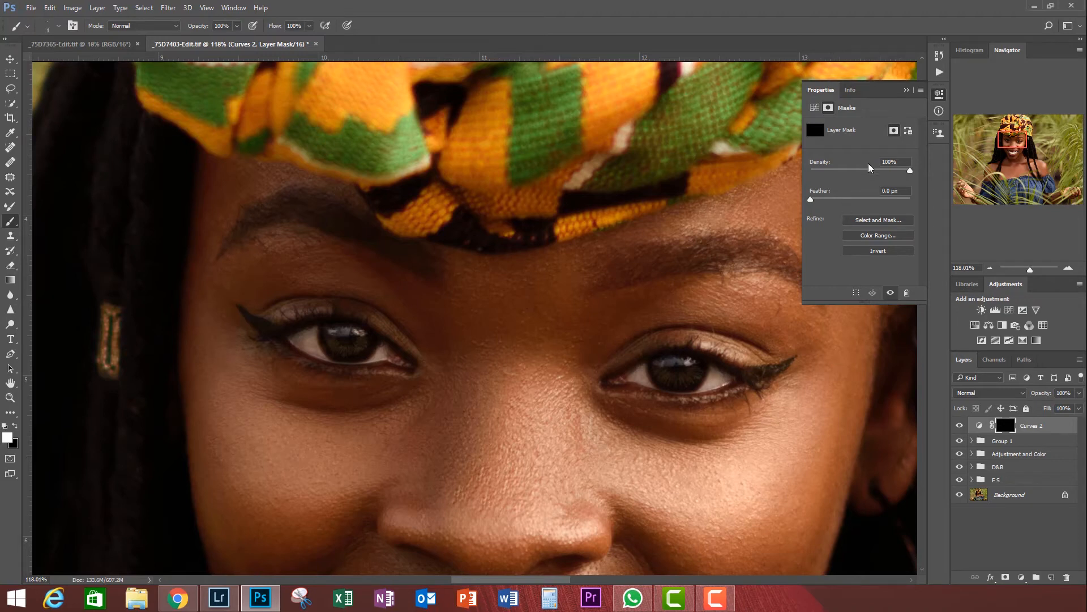
{"action": "left_click", "coordinate": [985, 424]}
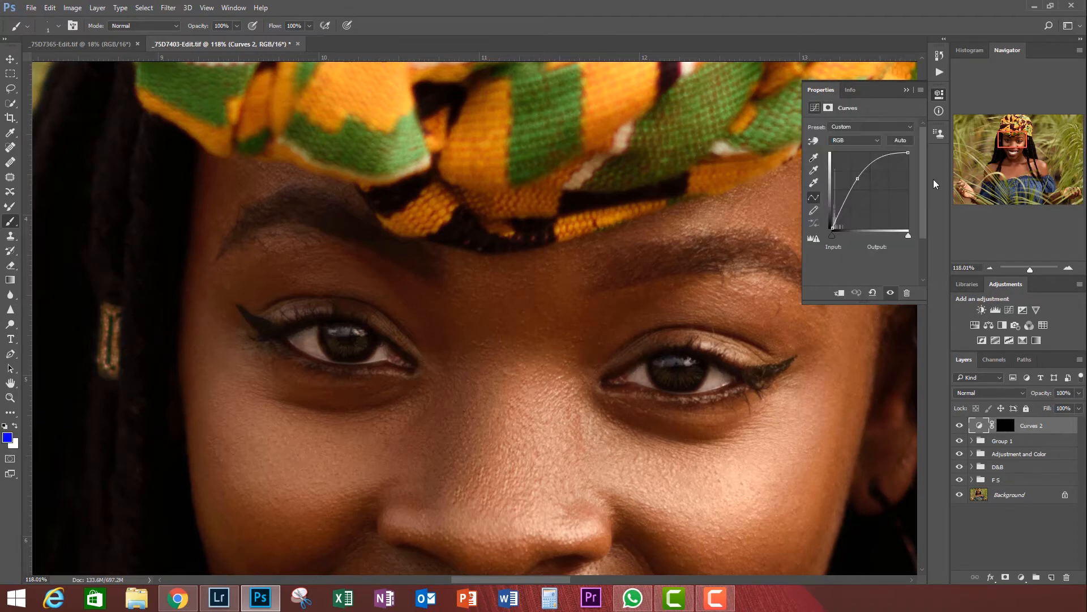
{"action": "left_click", "coordinate": [854, 140]}
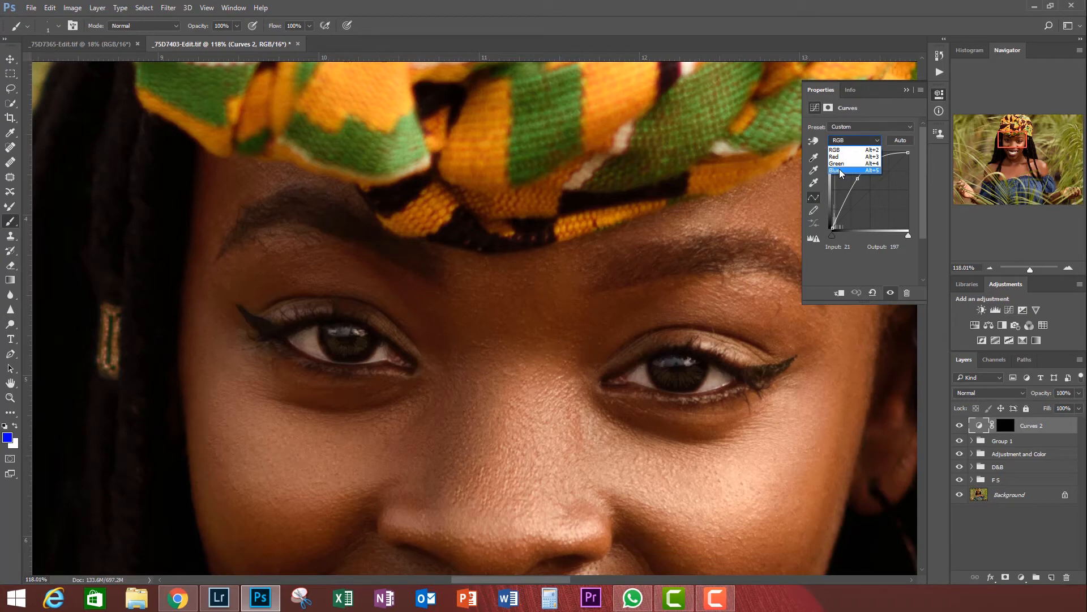
{"action": "left_click", "coordinate": [841, 170]}
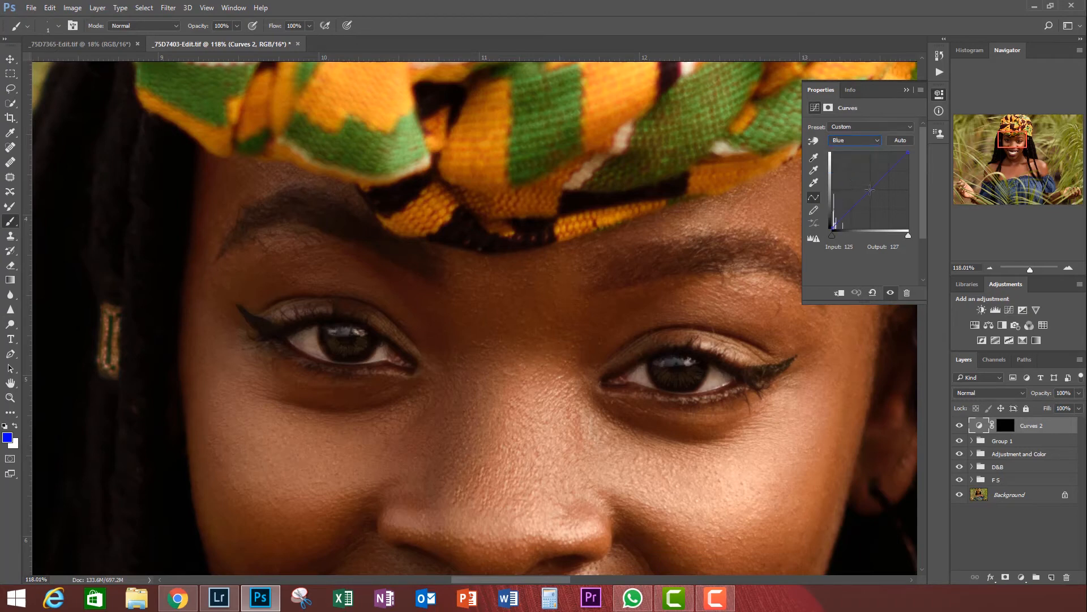
{"action": "mouse_move", "coordinate": [872, 188]}
{"action": "left_mouse_down"}
{"action": "mouse_move", "coordinate": [877, 207]}
{"action": "mouse_move", "coordinate": [872, 193]}
{"action": "left_mouse_up"}
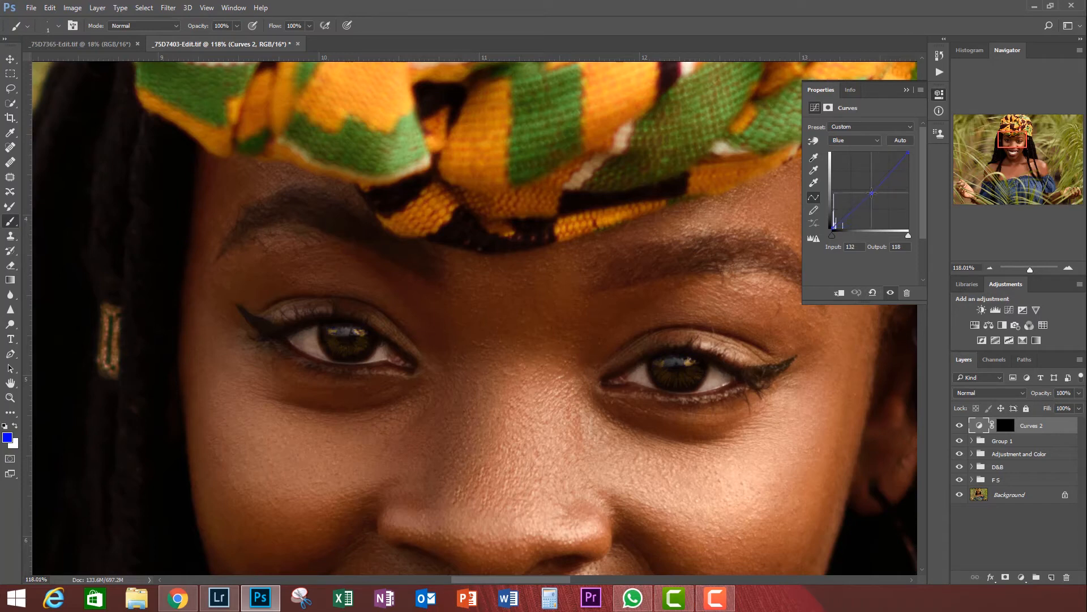
Lower the Curves 2 green curve to input 140, output 124, and its red curve to input 133, output 124.
{"action": "left_click", "coordinate": [856, 140]}
{"action": "left_click", "coordinate": [849, 160]}
{"action": "left_click_drag", "start_coordinate": [872, 188], "coordinate": [873, 191]}
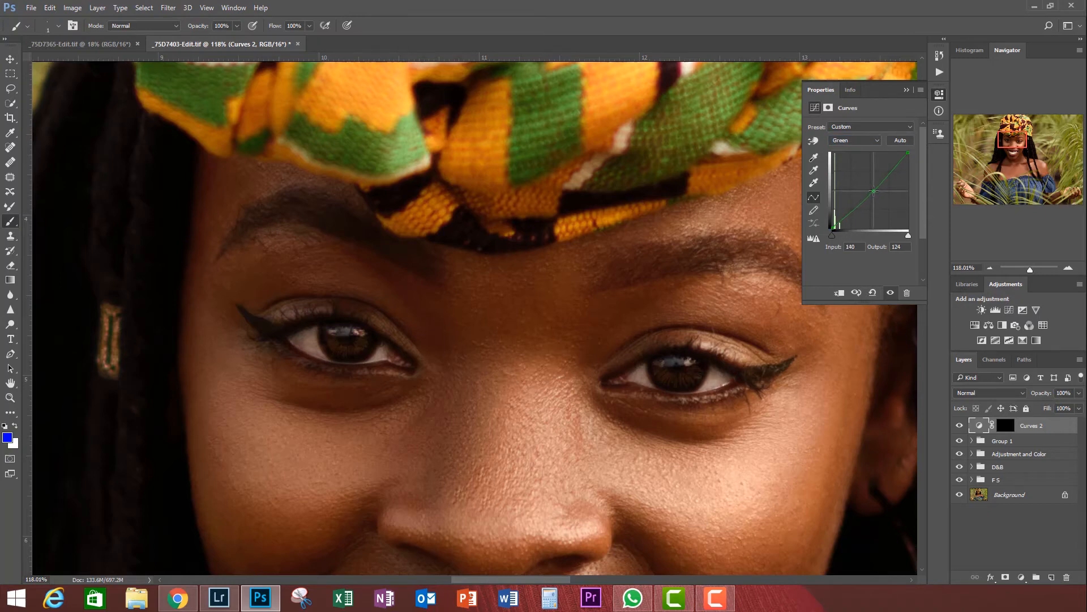
{"action": "left_click", "coordinate": [859, 141]}
{"action": "left_click", "coordinate": [850, 155]}
{"action": "left_click_drag", "start_coordinate": [870, 189], "coordinate": [872, 191]}
Toggle the Curves 2 layer's visibility to compare the eye color before and after the adjustment.
{"action": "left_click", "coordinate": [958, 429]}
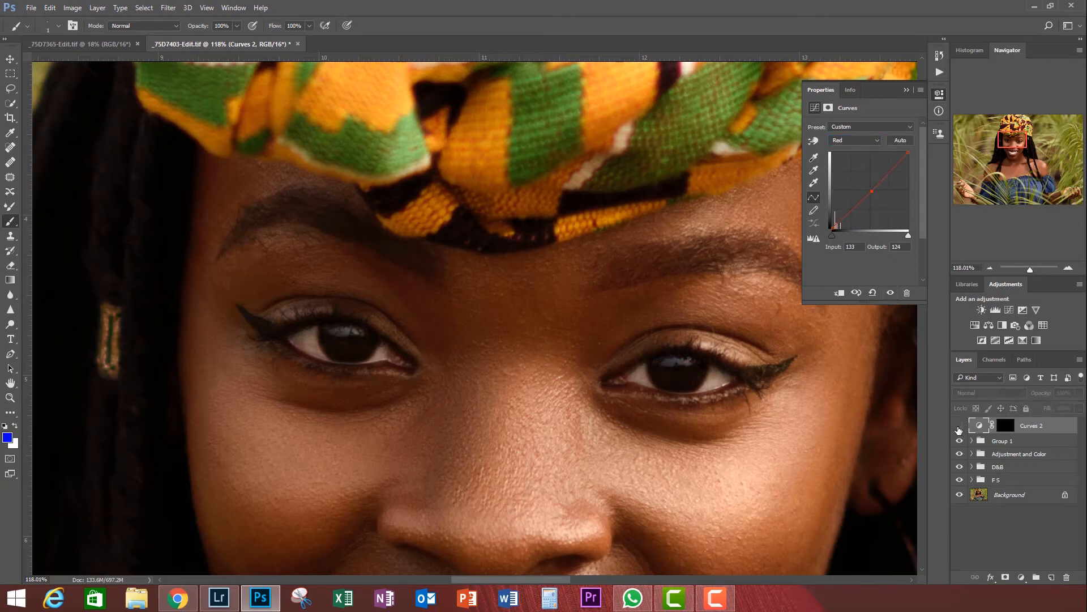
{"action": "left_click", "coordinate": [959, 429]}
{"action": "left_click", "coordinate": [959, 428]}
{"action": "left_click", "coordinate": [959, 429]}
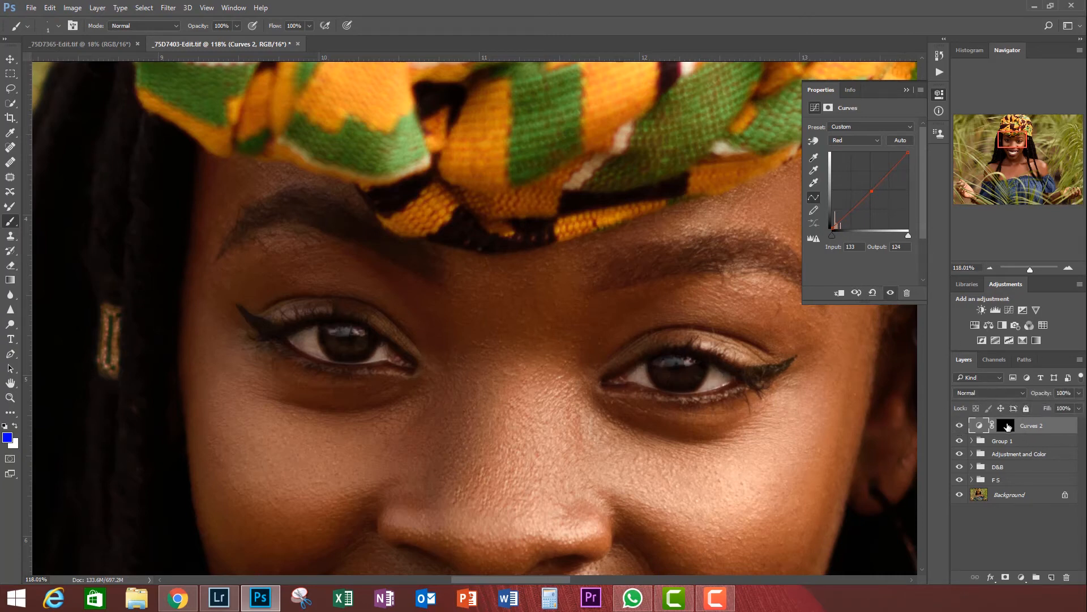
Feather the Curves 2 mask by 0.2 px and reduce the layer's opacity to 68%.
{"action": "left_click", "coordinate": [1007, 426]}
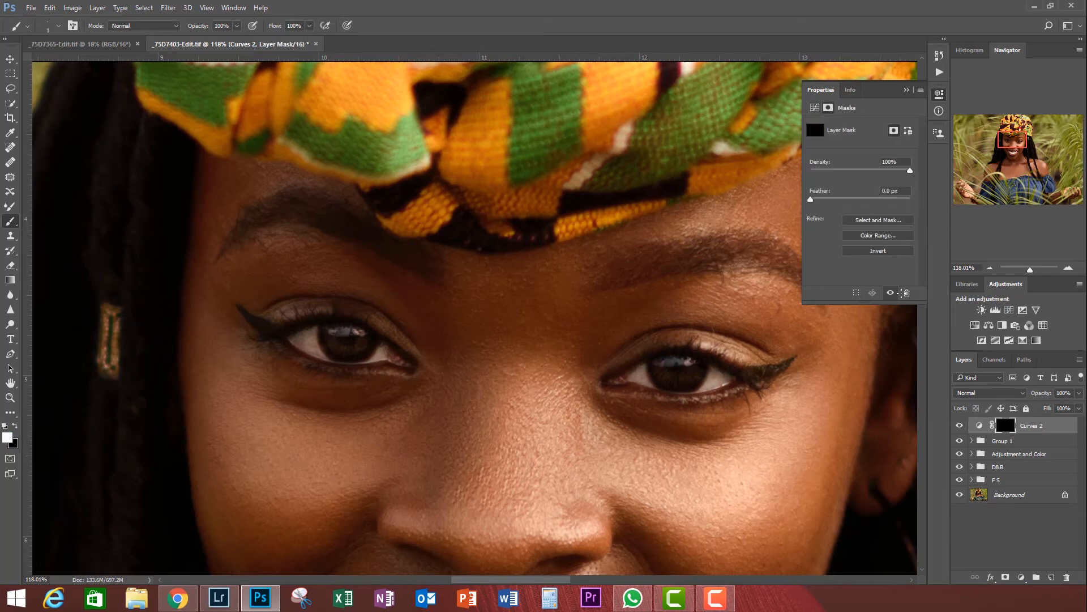
{"action": "left_click", "coordinate": [812, 199]}
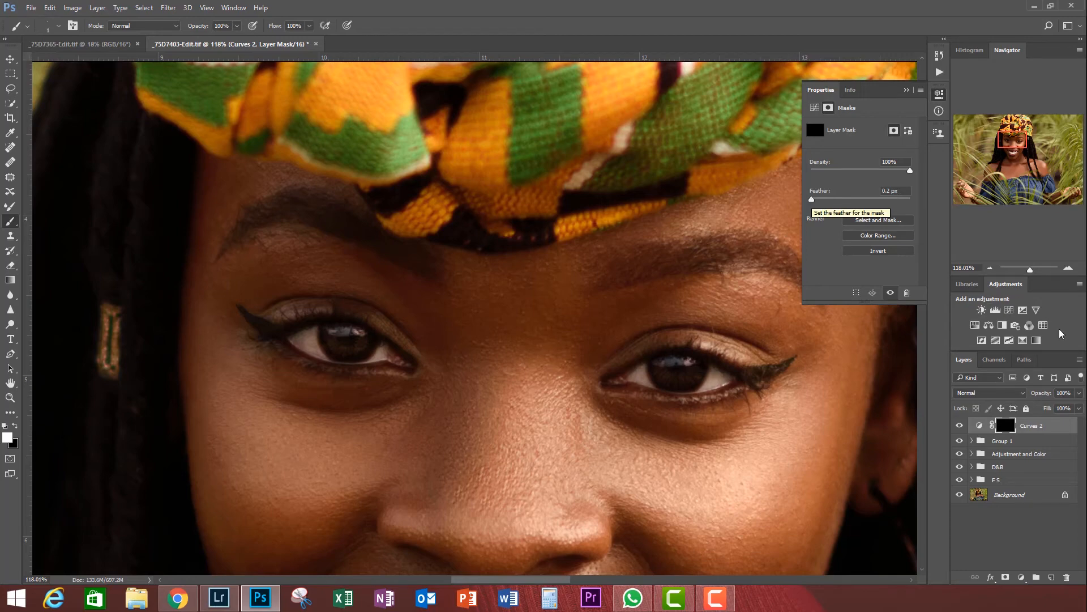
{"action": "key", "text": "ctrl+0"}
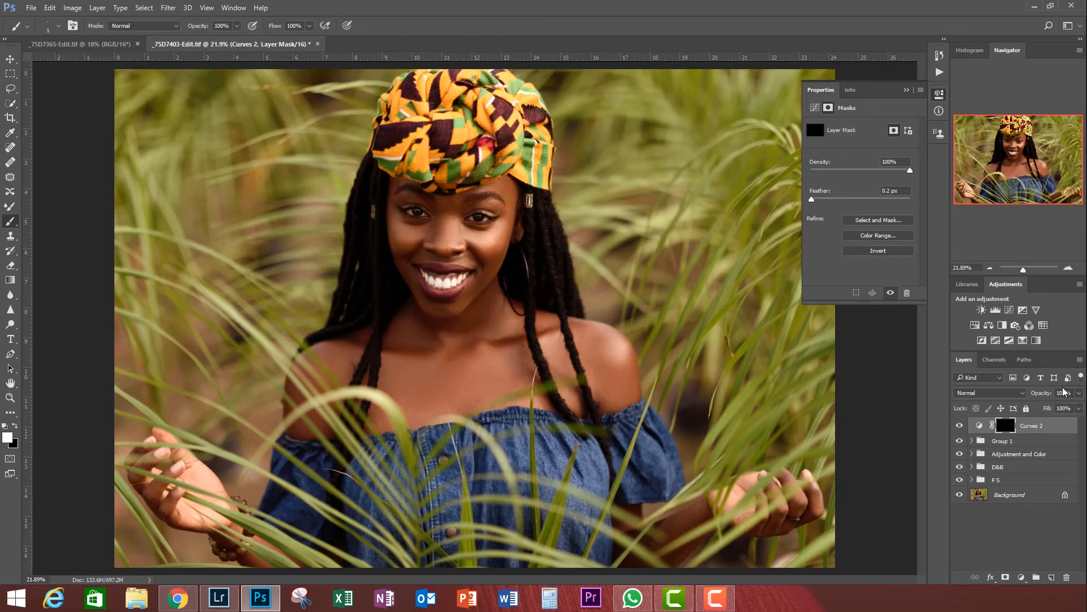
{"action": "left_click_drag", "start_coordinate": [1081, 394], "coordinate": [1062, 409]}
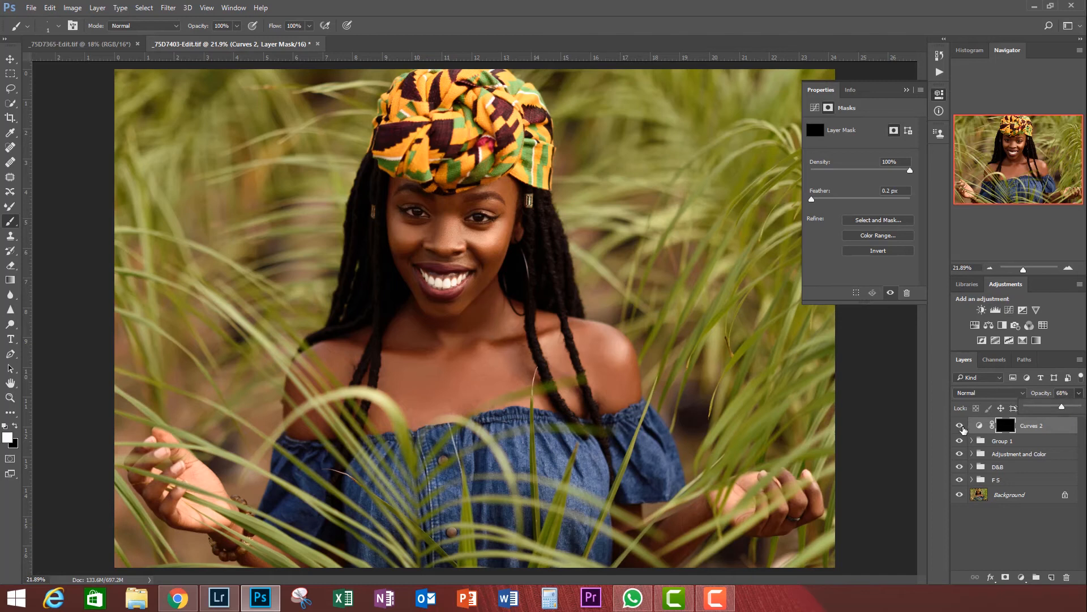
Check the effect of Curves 2 on the eyes both close up and in the whole portrait.
{"action": "left_click", "coordinate": [959, 425]}
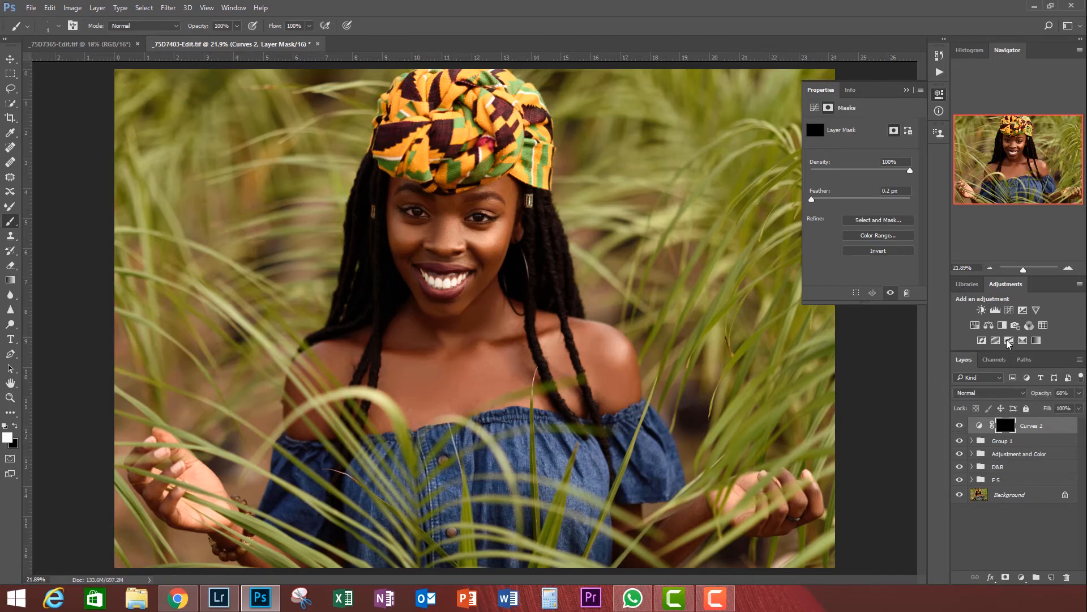
{"action": "scroll", "coordinate": [483, 195], "scroll_direction": "up", "scroll_amount": 5}
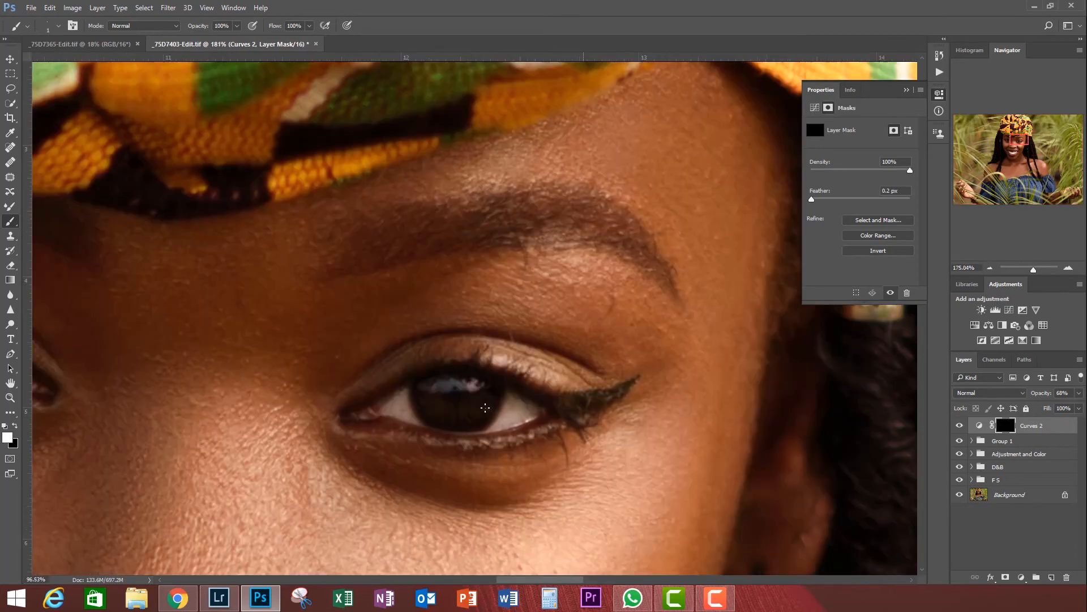
{"action": "scroll", "coordinate": [578, 433], "scroll_direction": "down", "scroll_amount": 5}
{"action": "scroll", "coordinate": [486, 407], "scroll_direction": "down", "scroll_amount": 3}
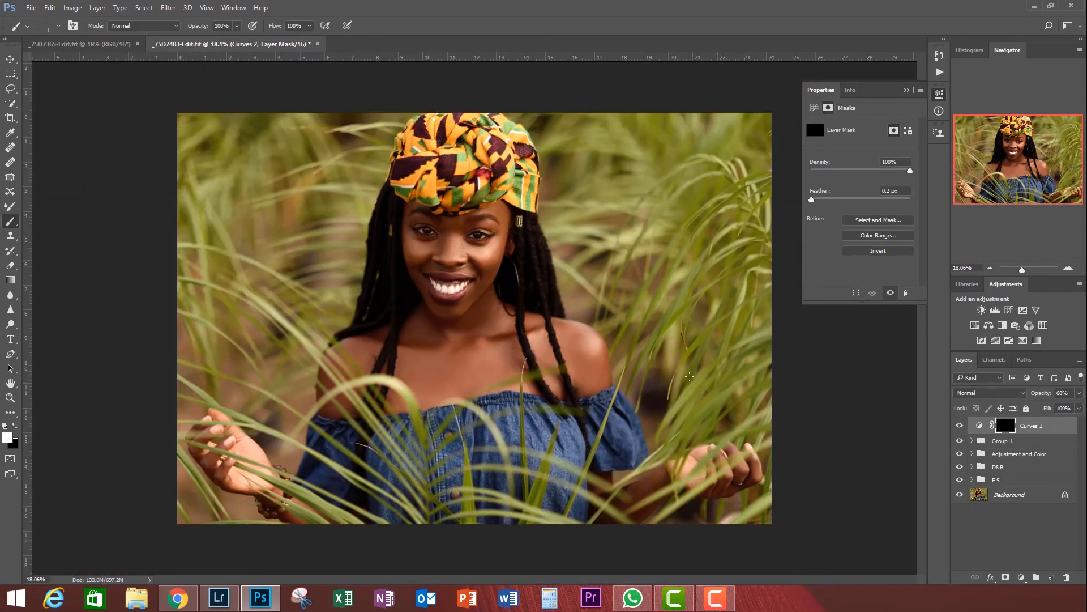
{"action": "scroll", "coordinate": [690, 376], "scroll_direction": "up", "scroll_amount": 2}
{"action": "scroll", "coordinate": [690, 377], "scroll_direction": "up", "scroll_amount": 1}
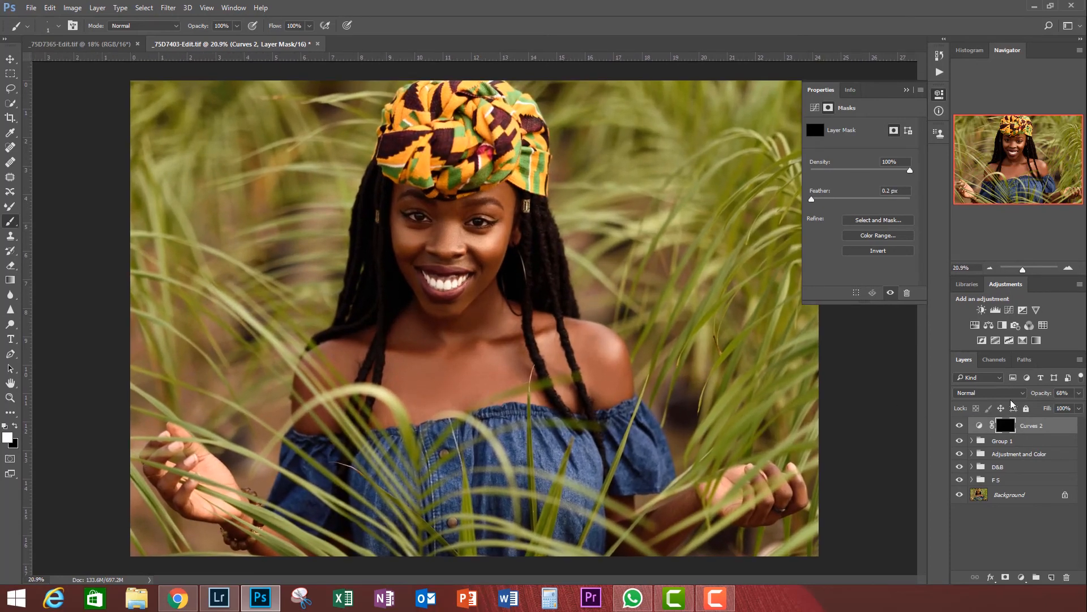
Add another Curves layer with RGB midtones raised to input 97, output 153, and invert its mask to black.
{"action": "left_click", "coordinate": [1009, 310]}
{"action": "left_click_drag", "start_coordinate": [869, 189], "coordinate": [861, 183]}
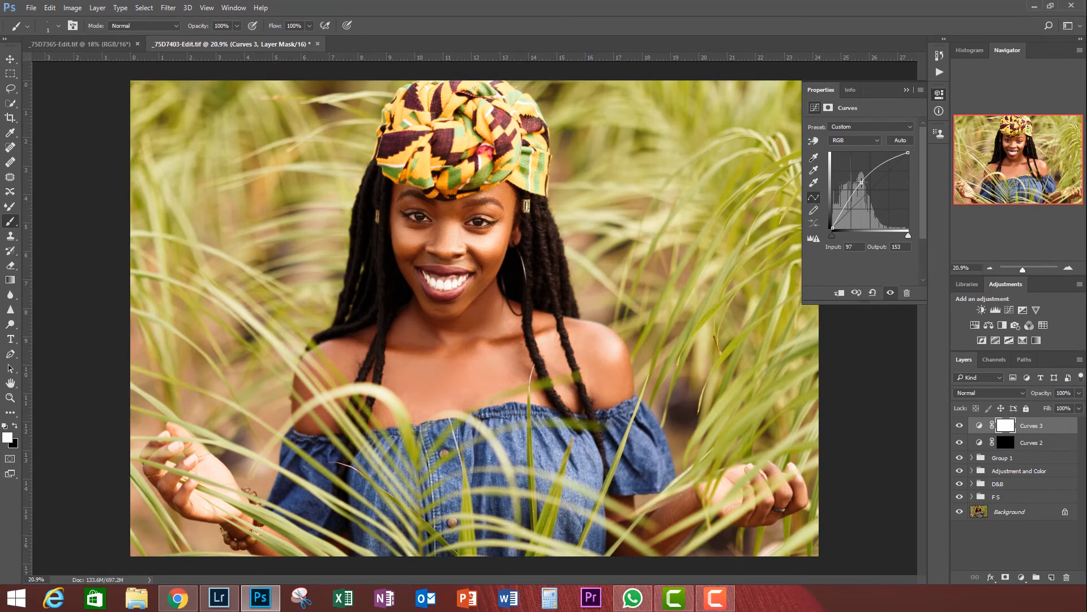
{"action": "key", "text": "ctrl+i"}
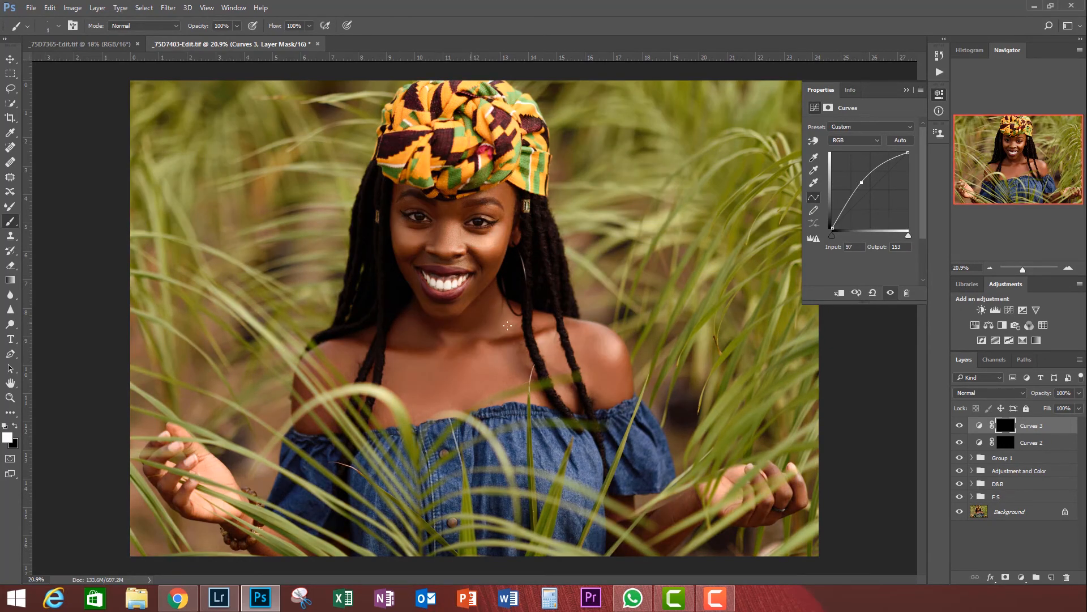
Set the brush to 0% hardness and enlarge it to 40 px for painting on the face.
{"action": "right_click", "coordinate": [499, 274]}
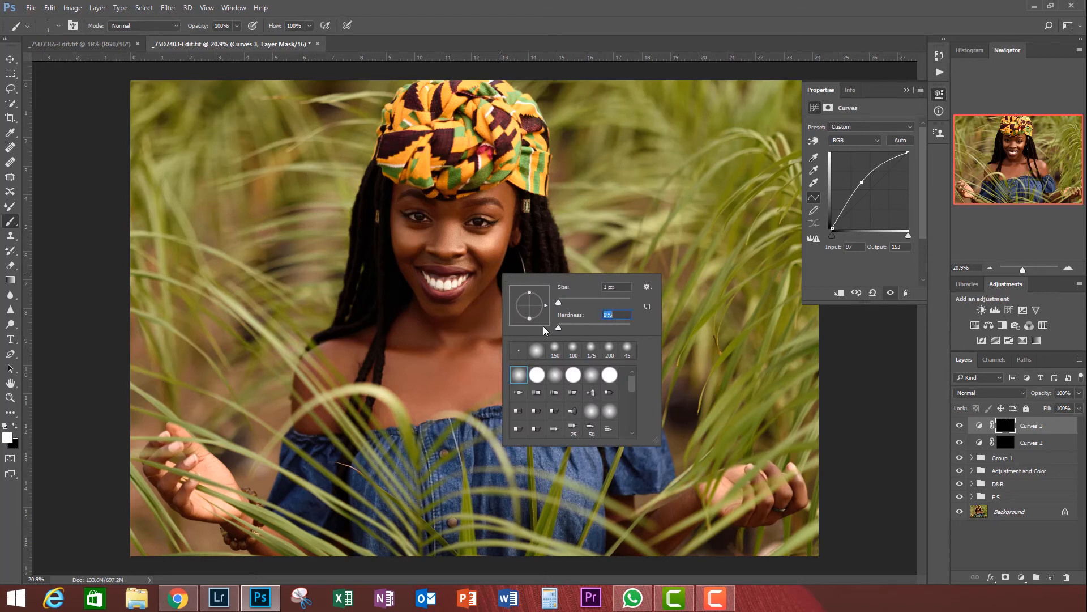
{"action": "left_click", "coordinate": [631, 11]}
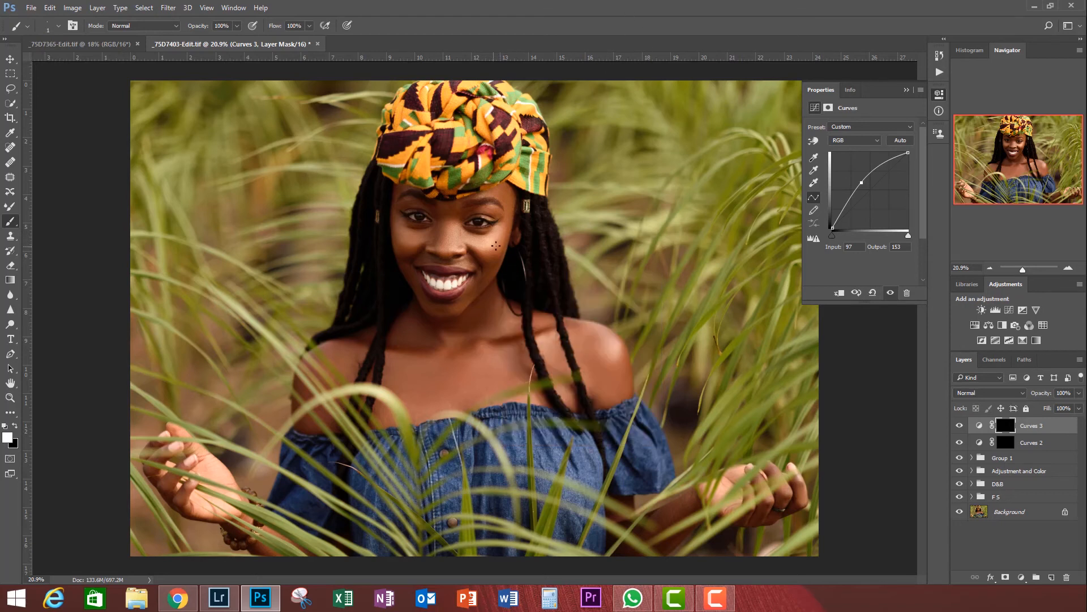
{"action": "key", "text": "bracketright"}
{"action": "key", "text": "bracketright"}
{"action": "key", "text": "bracketright"}
{"action": "key", "text": "bracketright"}
{"action": "key", "text": "bracketright"}
{"action": "key", "text": "bracketright"}
{"action": "key", "text": "bracketright"}
{"action": "scroll", "coordinate": [491, 223], "scroll_direction": "up", "scroll_amount": 8}
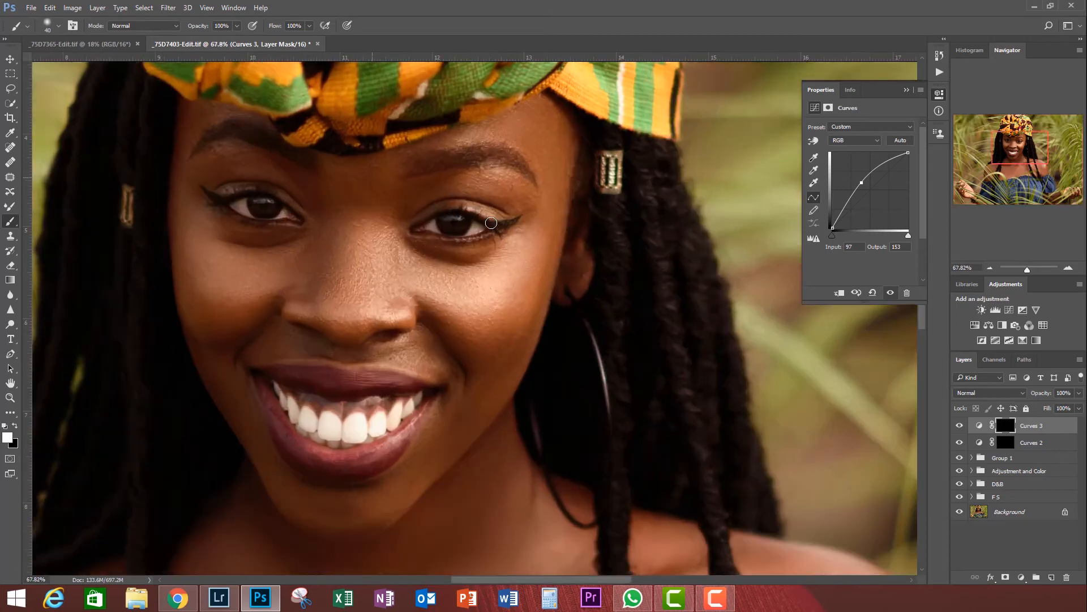
Reduce the brush to 20 px and paint white on the Curves 3 mask over the irises of both eyes.
{"action": "key", "text": "bracketleft"}
{"action": "key", "text": "bracketleft"}
{"action": "key", "text": "bracketleft"}
{"action": "key", "text": "bracketleft"}
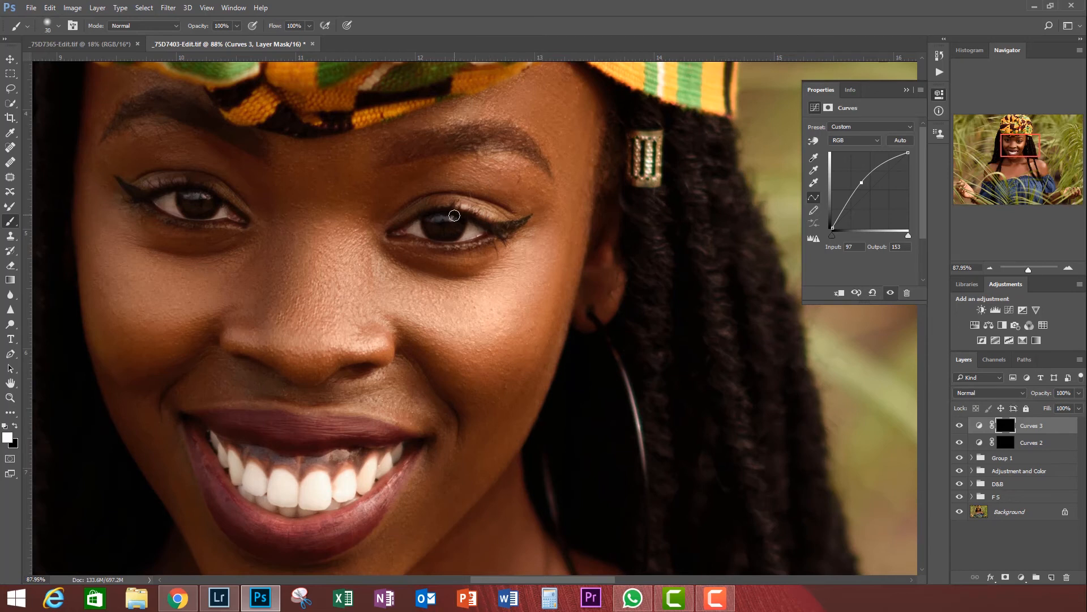
{"action": "left_click_drag", "start_coordinate": [434, 220], "coordinate": [451, 218]}
{"action": "left_click_drag", "start_coordinate": [186, 195], "coordinate": [191, 196]}
Compare the whole portrait with and without Curves 3, and reduce the layer's opacity to 79%.
{"action": "scroll", "coordinate": [442, 231], "scroll_direction": "down", "scroll_amount": 5}
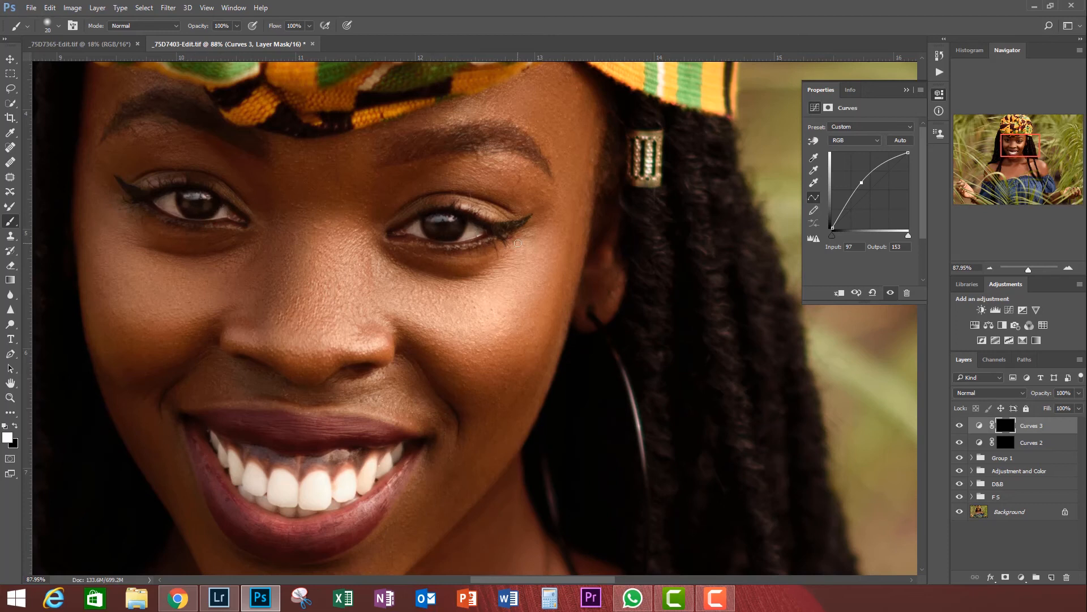
{"action": "scroll", "coordinate": [476, 259], "scroll_direction": "down", "scroll_amount": 4}
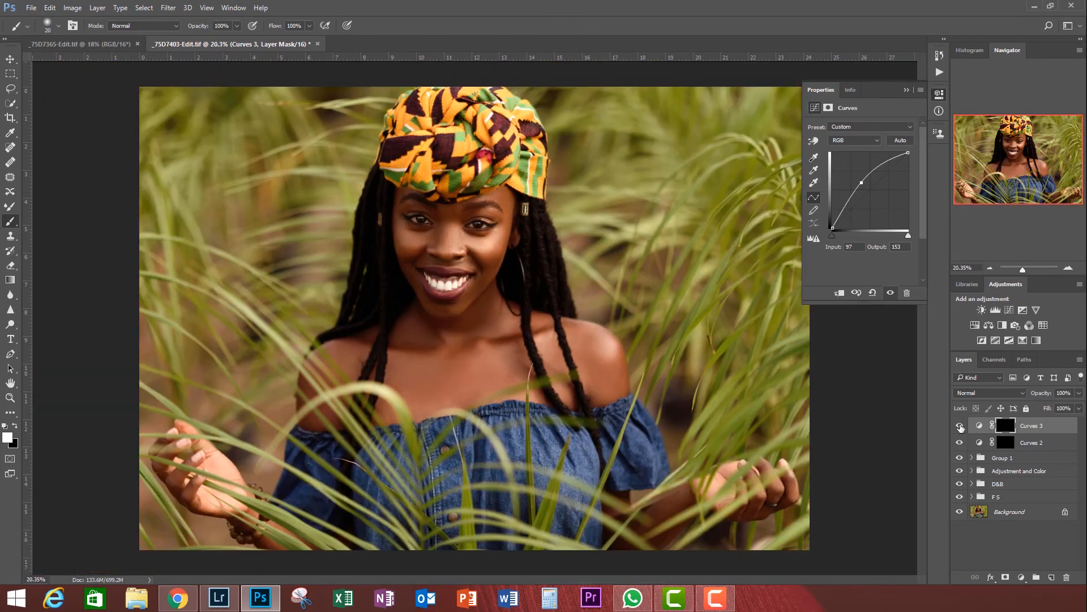
{"action": "left_click", "coordinate": [959, 425]}
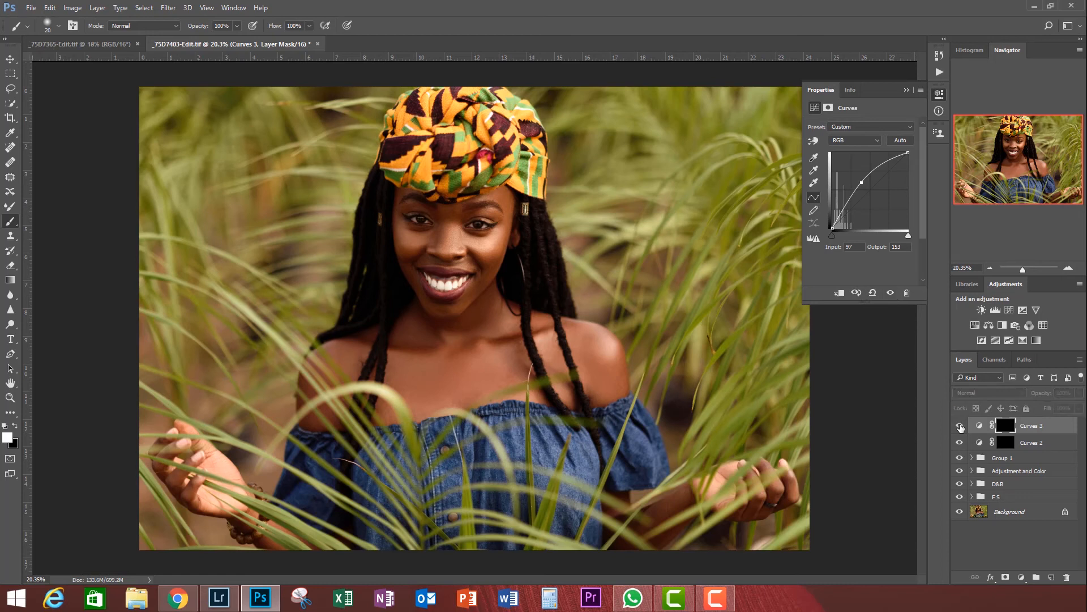
{"action": "left_click", "coordinate": [959, 425]}
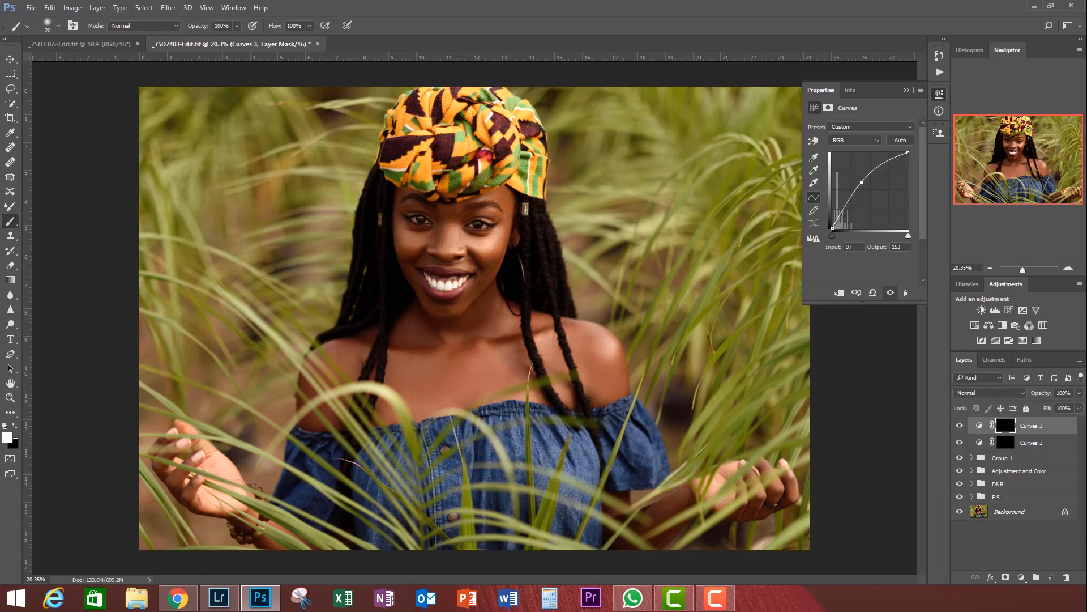
{"action": "left_click", "coordinate": [1079, 393]}
{"action": "left_click_drag", "start_coordinate": [1075, 411], "coordinate": [1068, 410]}
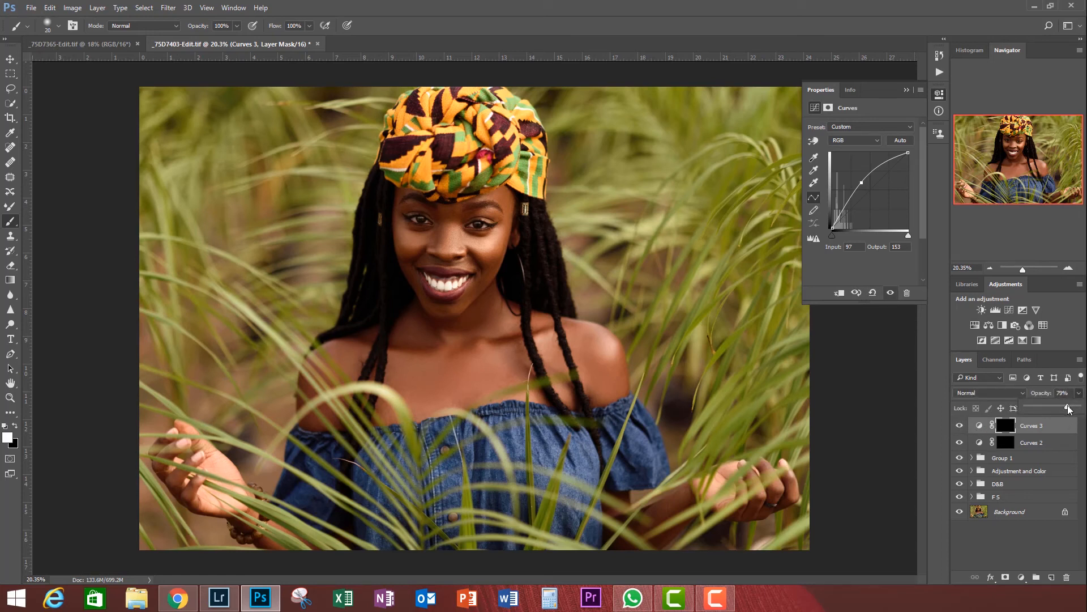
Group the Curves 2 and Curves 3 layers, and toggle the group's visibility to compare the eyes before and after.
{"action": "left_click", "coordinate": [1045, 443], "text": "shift"}
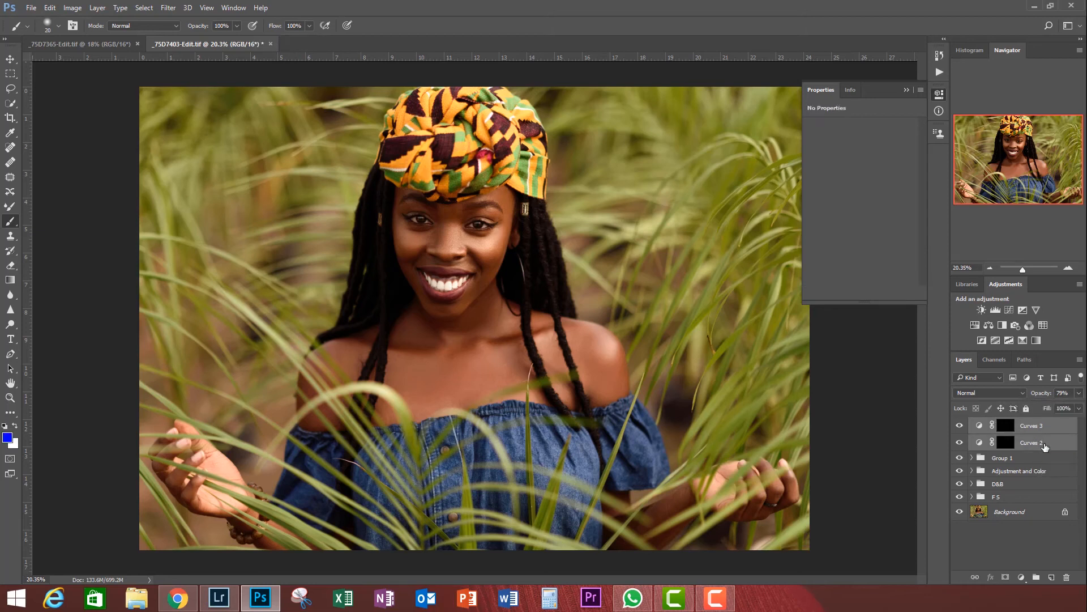
{"action": "key", "text": "ctrl+g"}
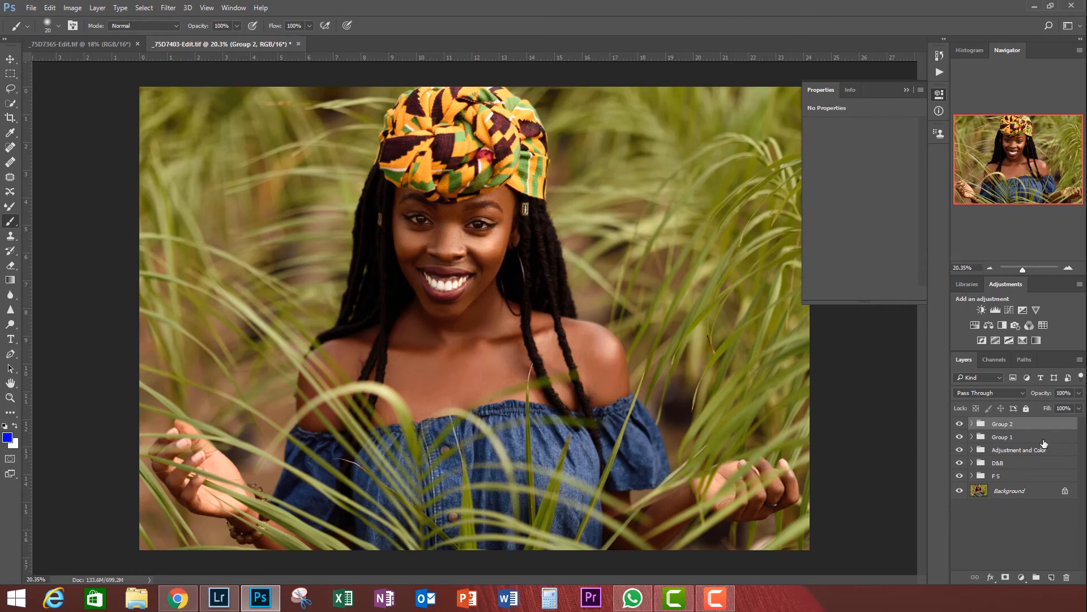
{"action": "left_click", "coordinate": [960, 425]}
{"action": "left_click", "coordinate": [960, 425]}
{"action": "left_click", "coordinate": [960, 425]}
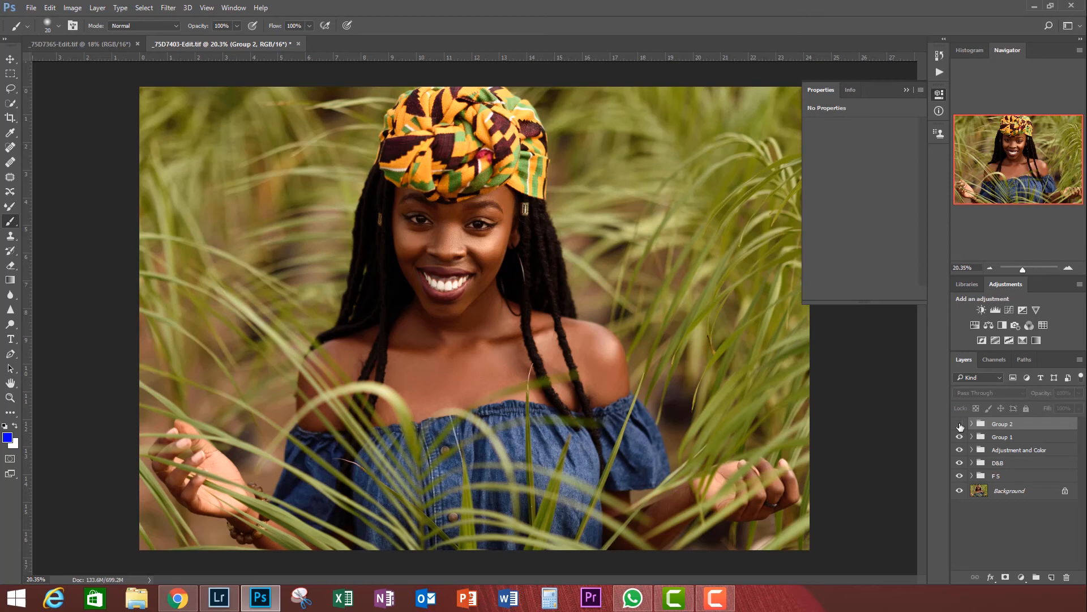
{"action": "left_click", "coordinate": [960, 425]}
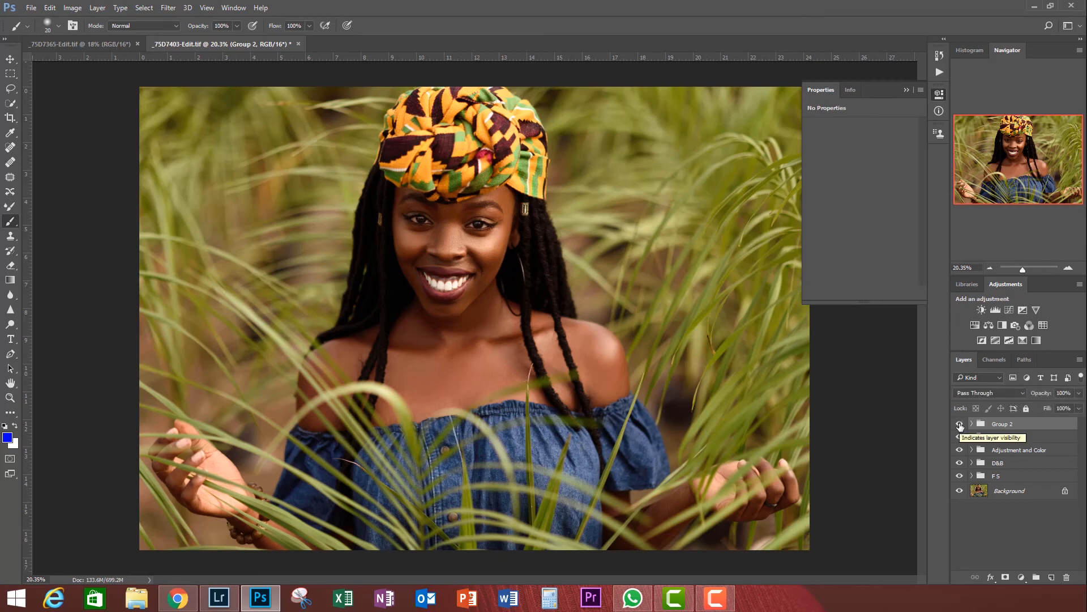